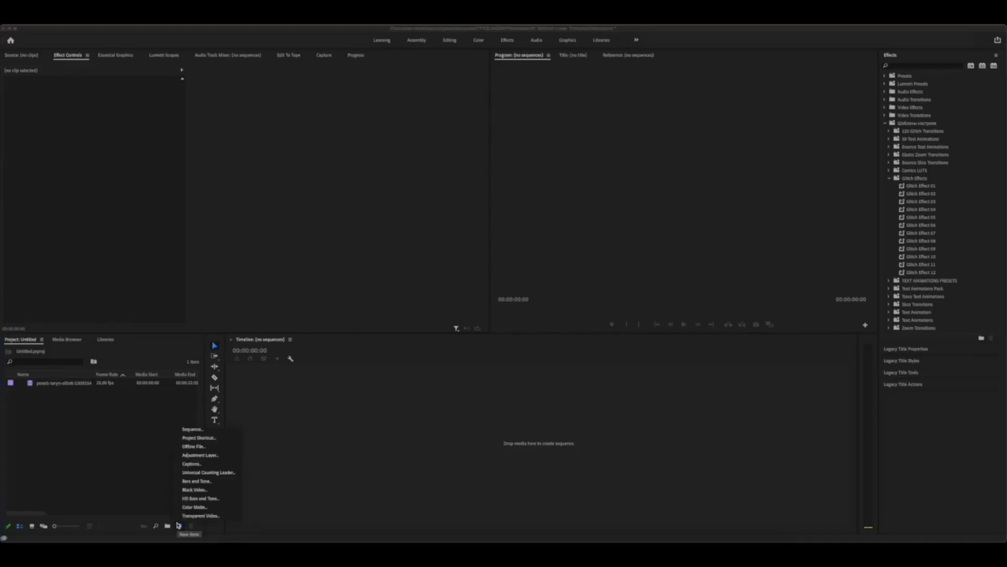
# Create a new sequence from the custom 1920x1080 preset
pyautogui.click(204, 429)
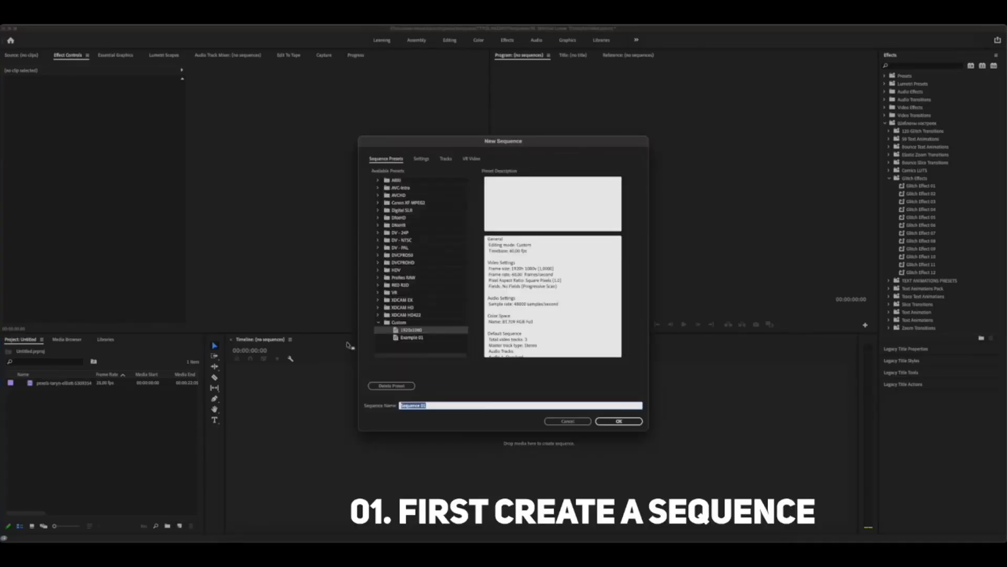
pyautogui.click(422, 159)
pyautogui.click(619, 421)
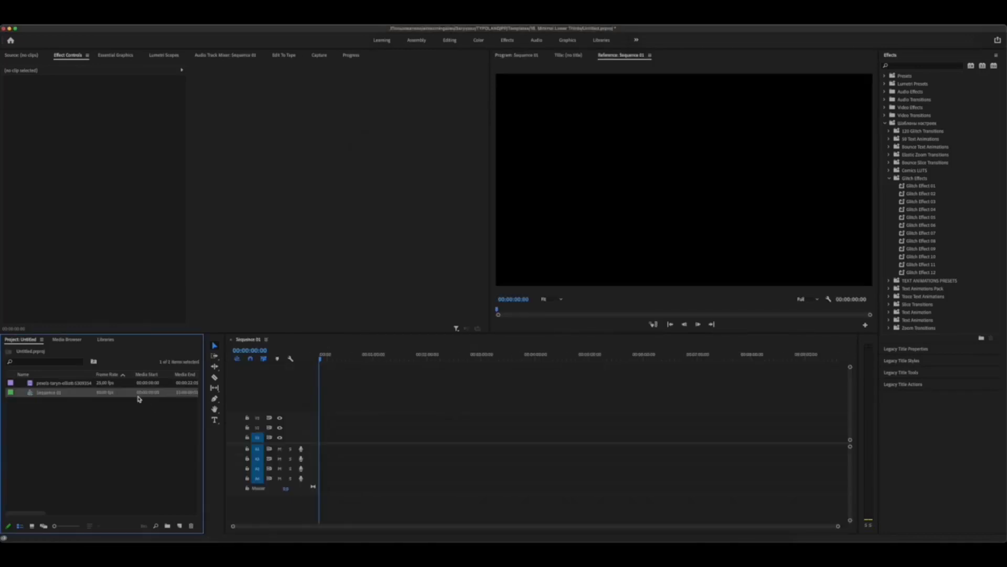
# Place the street car clip on V1, keeping existing sequence settings, and scale it to fill the frame
pyautogui.moveTo(64, 383)
pyautogui.mouseDown()
pyautogui.moveTo(409, 480)
pyautogui.moveTo(321, 434)
pyautogui.mouseUp()
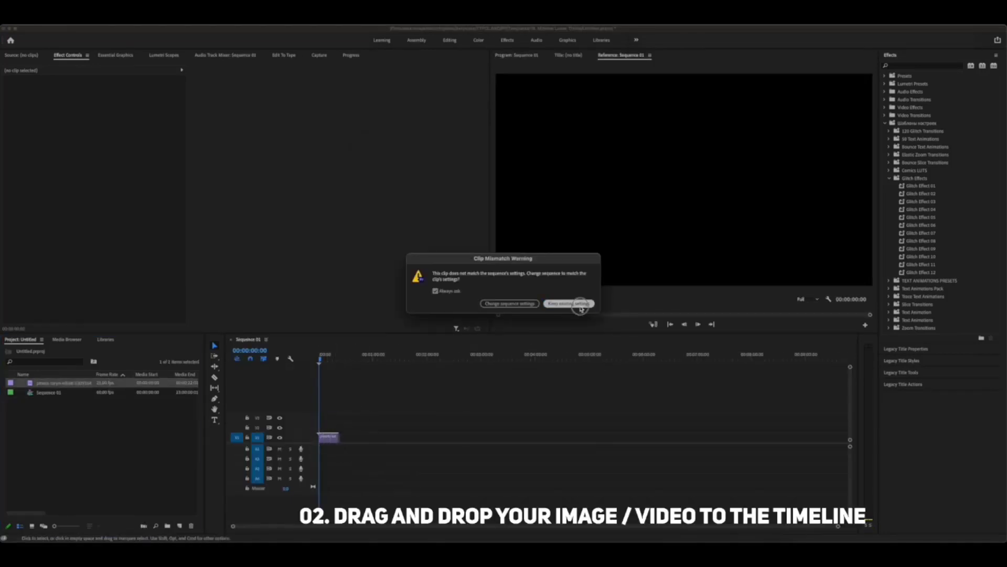
pyautogui.click(575, 302)
pyautogui.press('space')
pyautogui.click(326, 436)
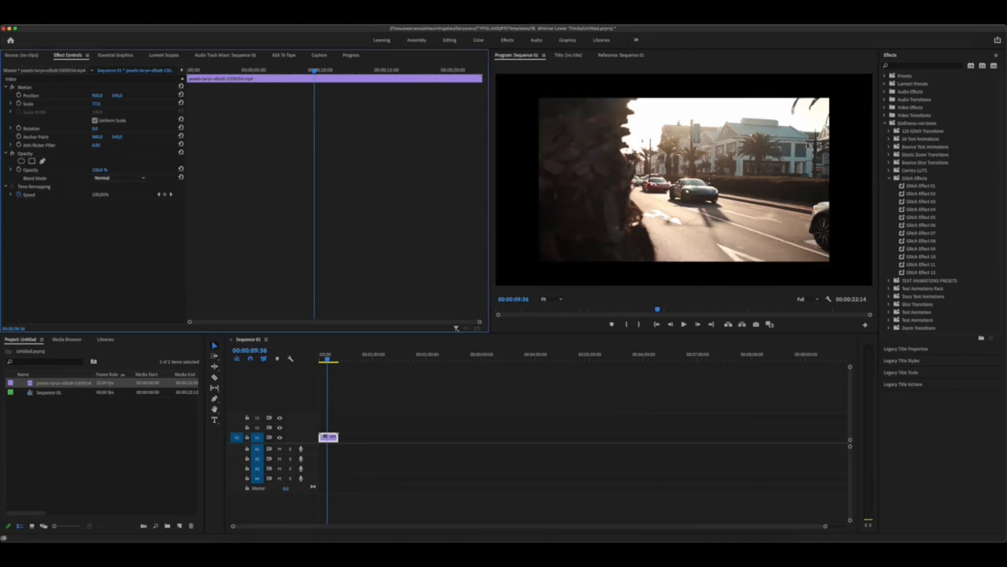
pyautogui.click(315, 358)
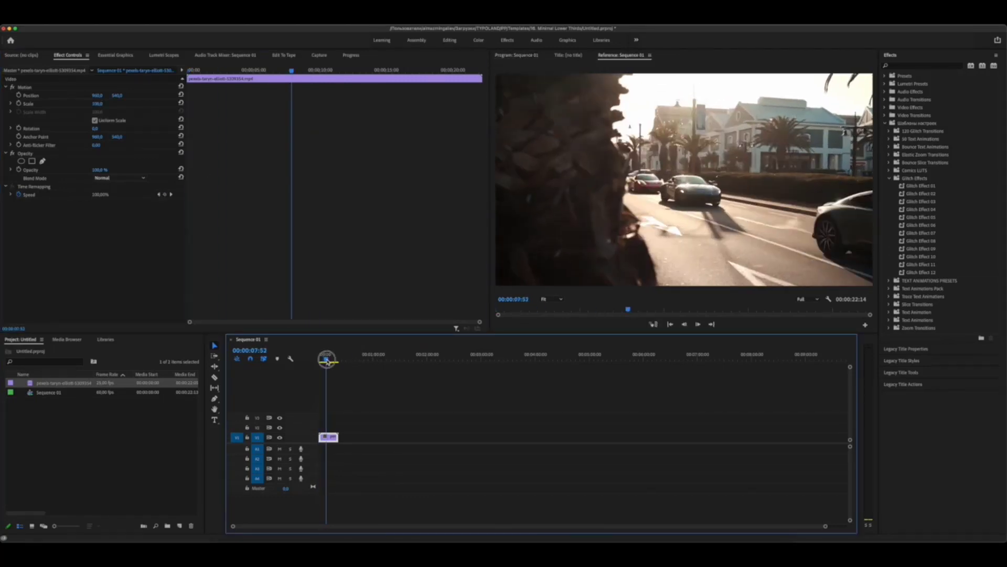
# Create an adjustment layer and place it on V2 above the car clip
pyautogui.click(179, 525)
pyautogui.click(202, 455)
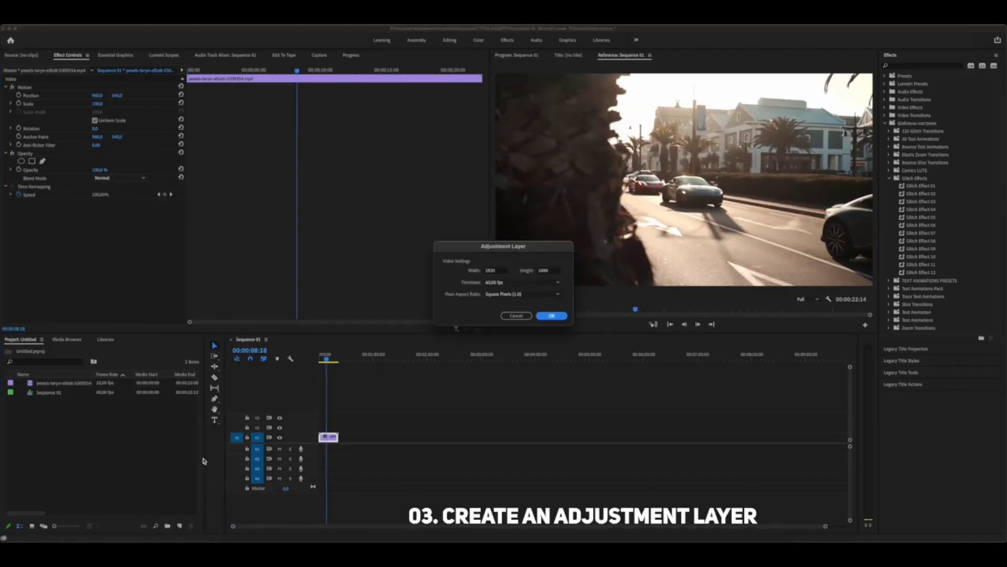
pyautogui.click(552, 315)
pyautogui.moveTo(54, 383); pyautogui.dragTo(328, 426)
# Trim the adjustment layer's end to the playhead at 00:00:09:18, about one second long
pyautogui.press('=')
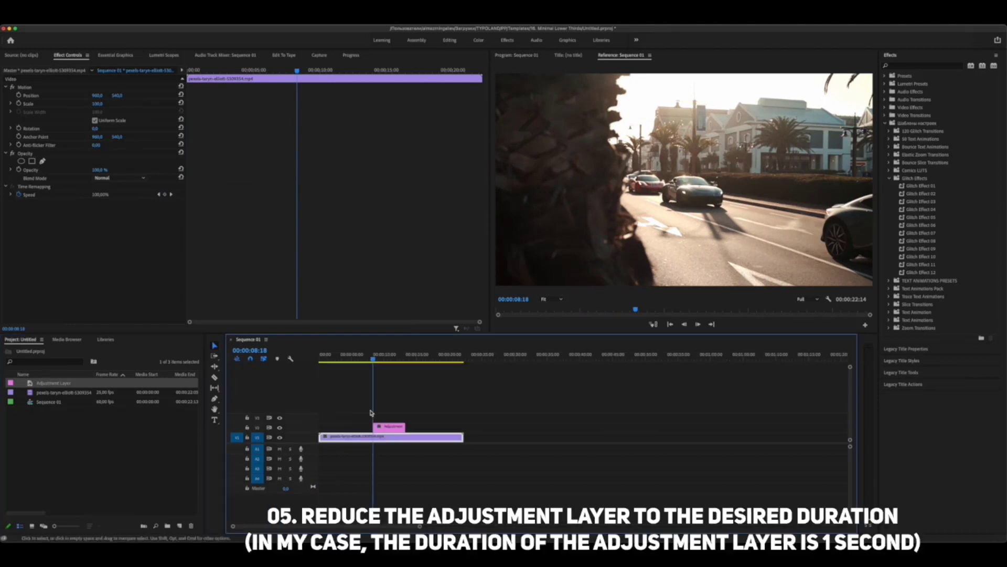
pyautogui.moveTo(420, 525); pyautogui.dragTo(325, 525)
pyautogui.click(499, 361)
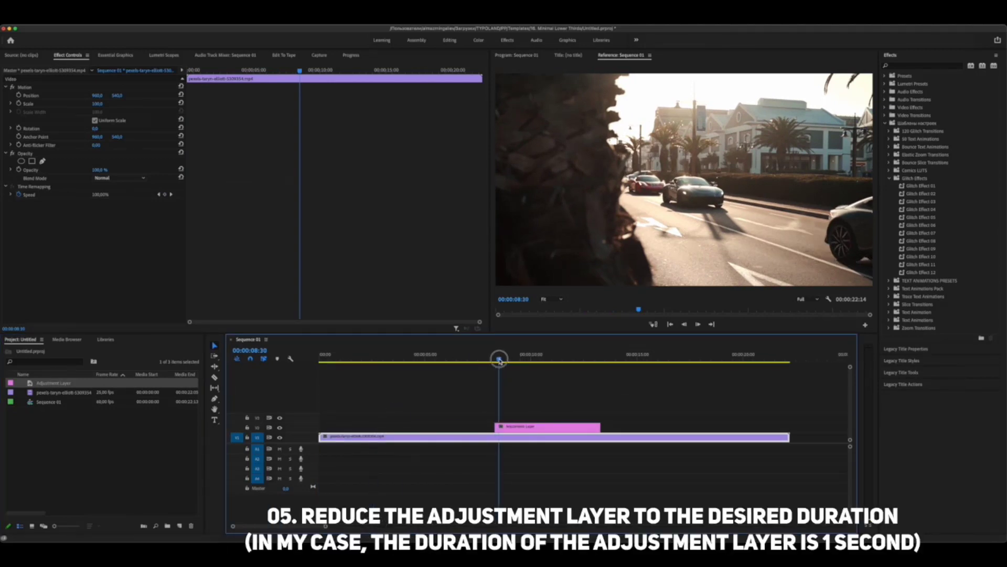
pyautogui.moveTo(498, 360); pyautogui.dragTo(516, 361)
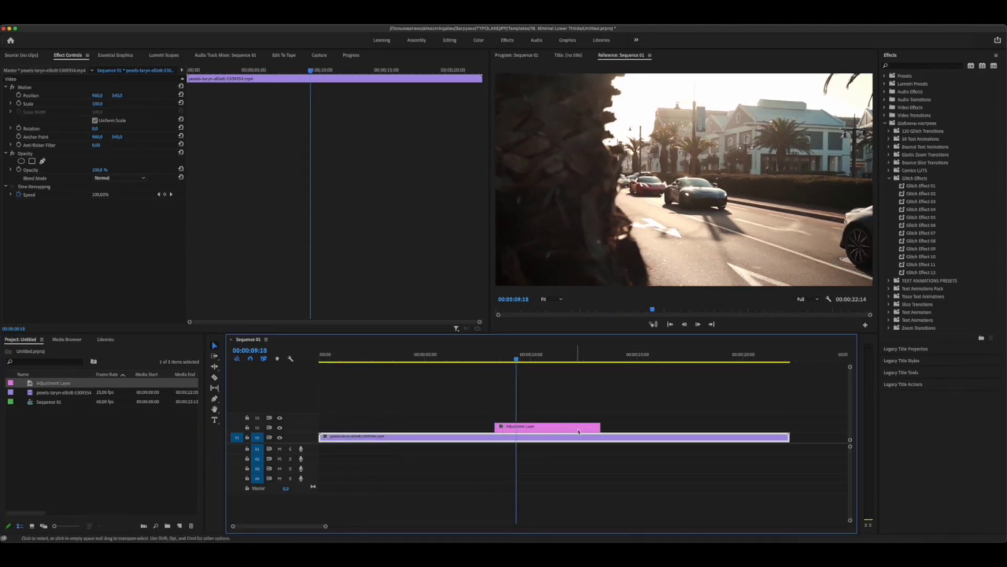
pyautogui.moveTo(600, 426)
pyautogui.mouseDown()
pyautogui.moveTo(516, 426)
pyautogui.moveTo(558, 427)
pyautogui.mouseUp()
pyautogui.press('=')
pyautogui.press('-')
# Select the adjustment layer and start a free-drawn Pen mask on it
pyautogui.click(42, 149)
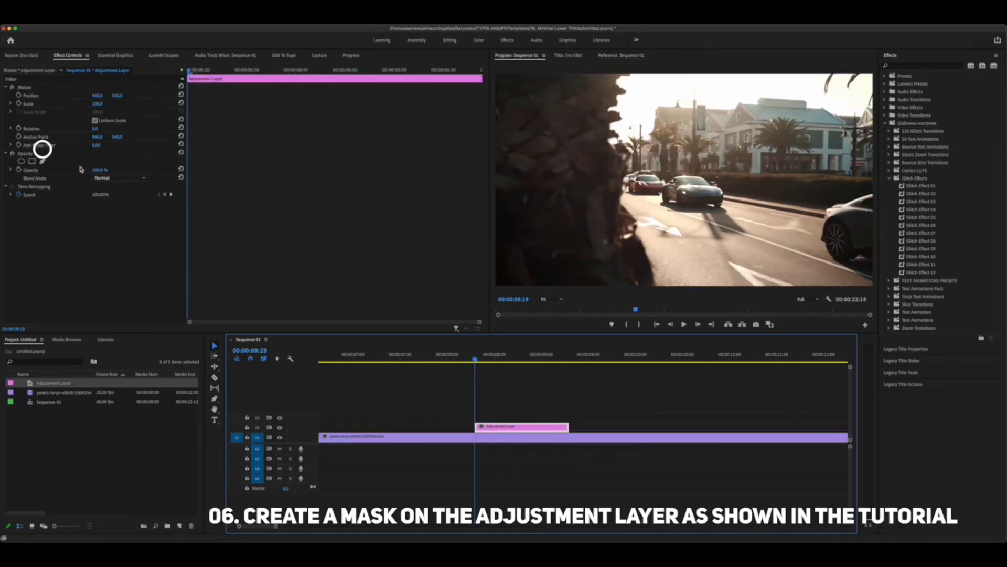
pyautogui.click(42, 161)
pyautogui.scroll(3, 721, 220)
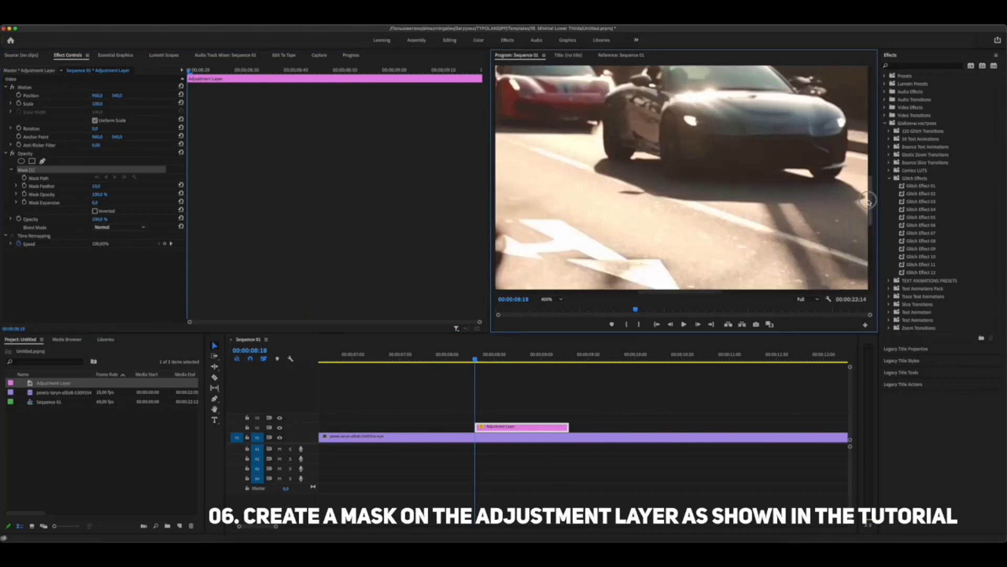
pyautogui.scroll(-1, 868, 201)
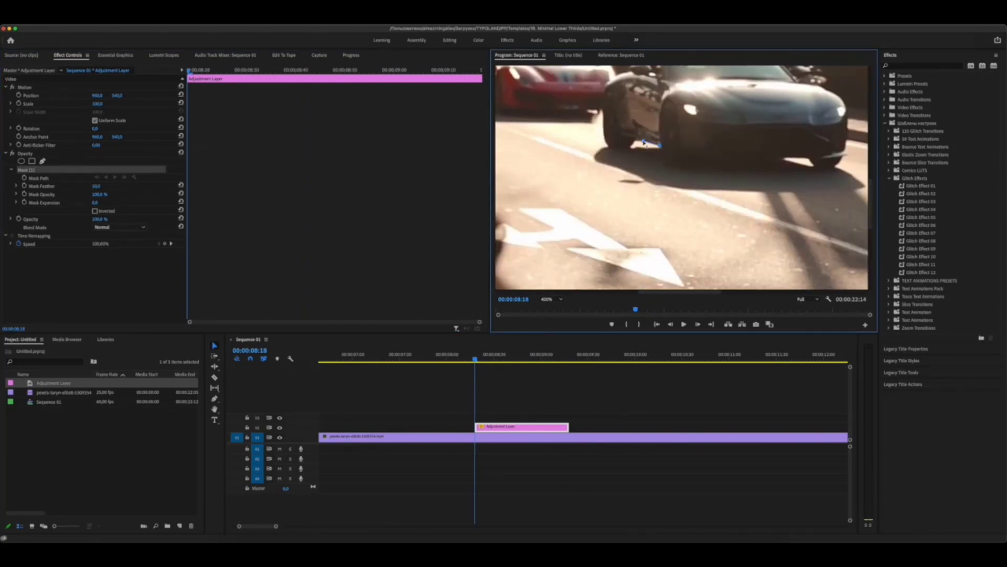
pyautogui.scroll(5, 644, 142)
pyautogui.moveTo(873, 183); pyautogui.dragTo(873, 199)
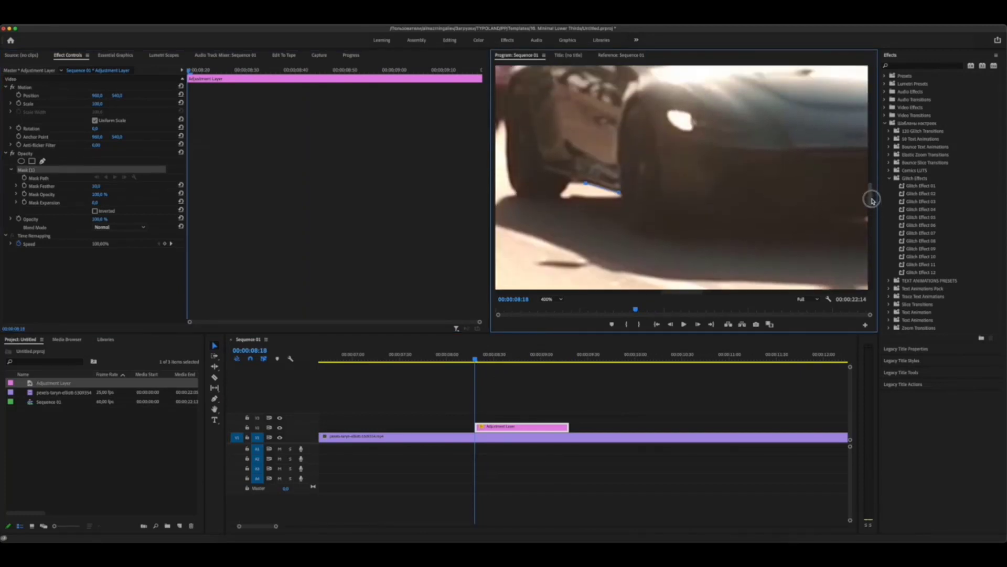
# Place mask points from the car's rear wheel up its rear edge and down the front
pyautogui.click(570, 183)
pyautogui.click(562, 192)
pyautogui.click(506, 104)
pyautogui.click(509, 85)
pyautogui.scroll(4, 819, 214)
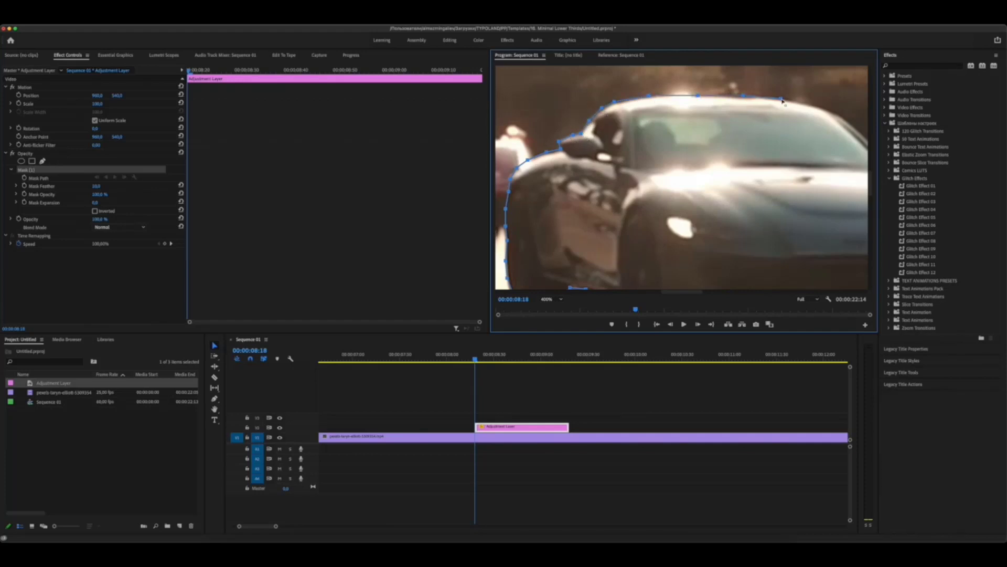
pyautogui.hscroll(5, 735, 289)
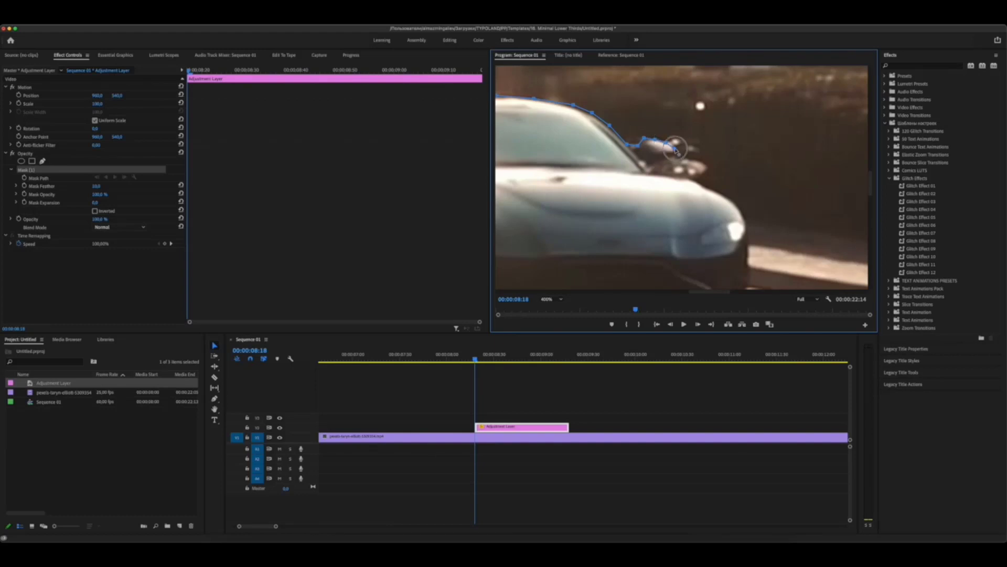
pyautogui.click(675, 155)
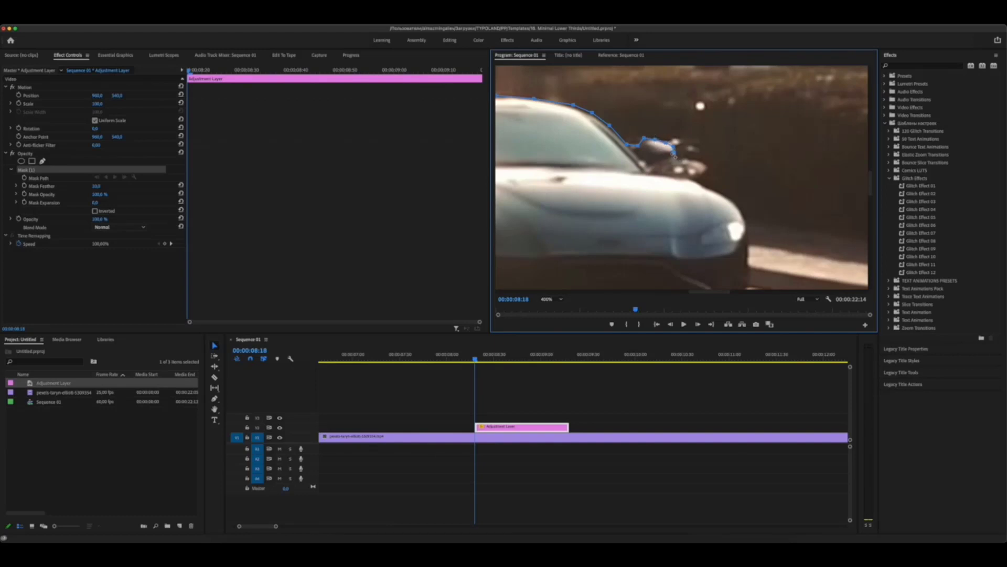
pyautogui.click(654, 174)
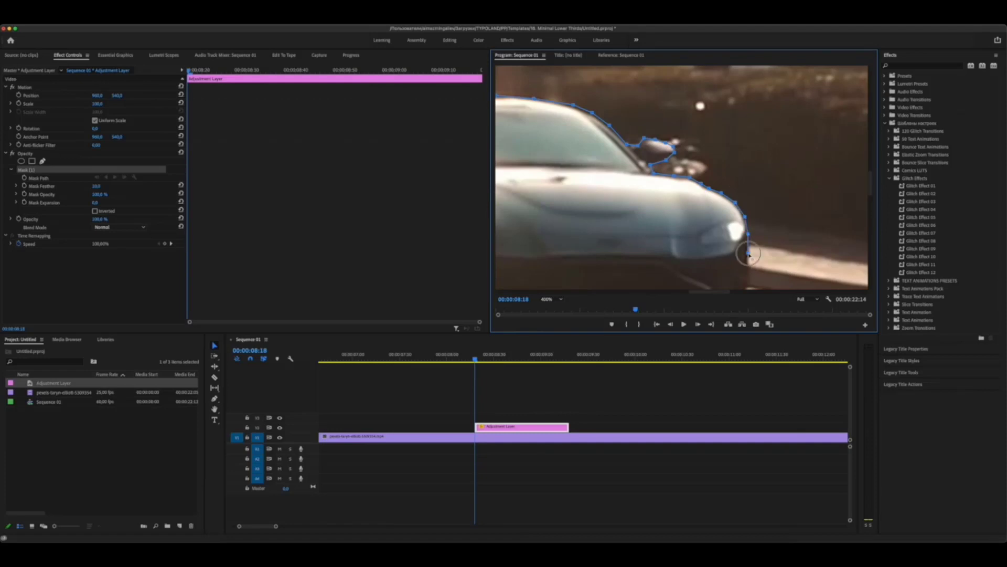
# Trace the mask along the car's shadow and lower edge, close it, and set Mask Feather to 0
pyautogui.scroll(-5, 749, 274)
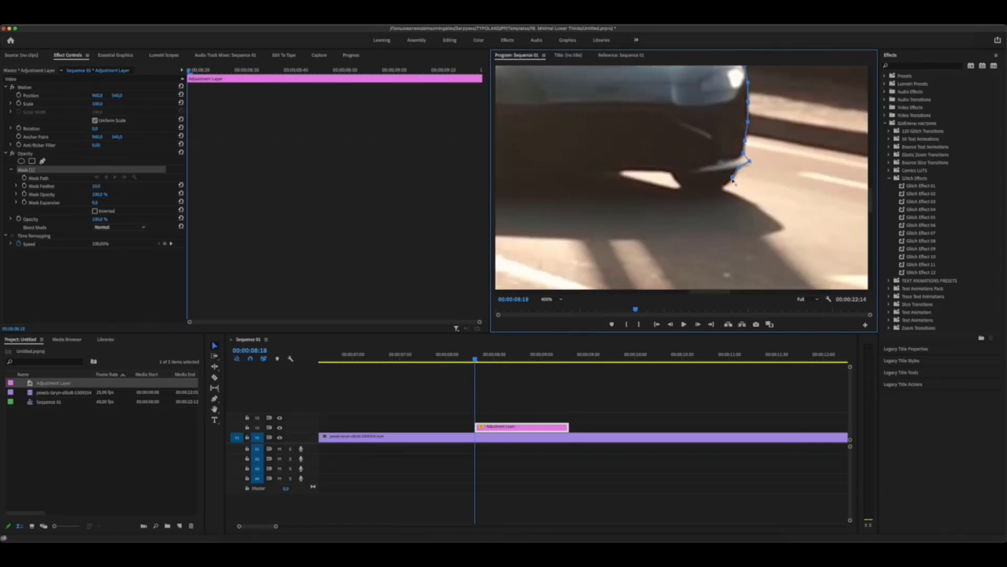
pyautogui.click(712, 190)
pyautogui.click(698, 188)
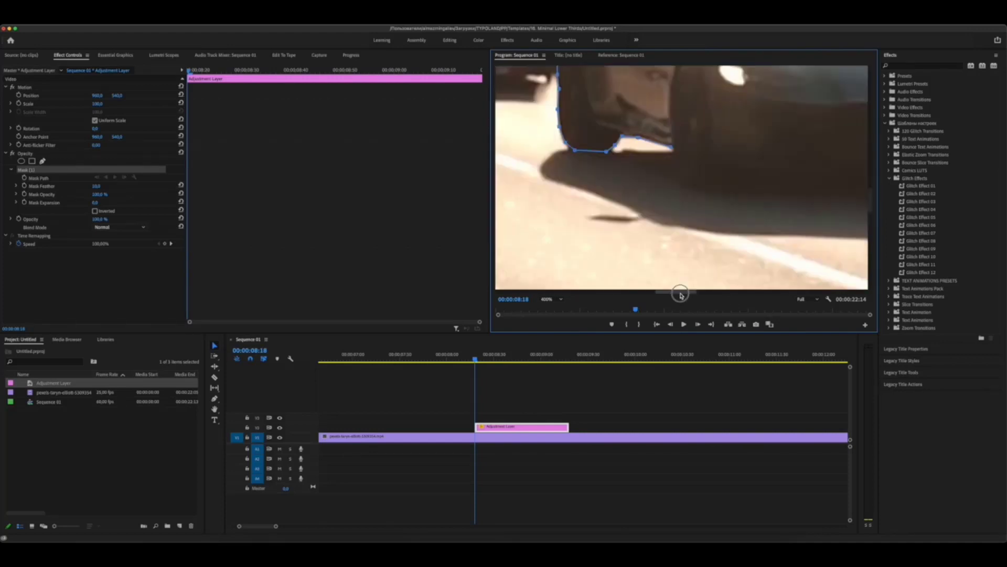
pyautogui.hscroll(-5, 670, 172)
pyautogui.click(669, 169)
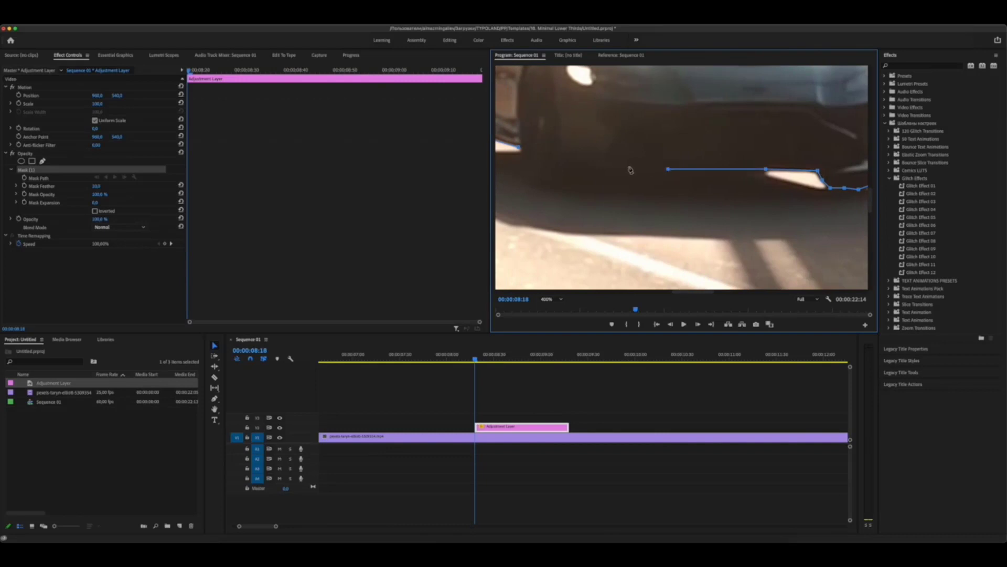
pyautogui.moveTo(626, 167); pyautogui.dragTo(623, 169)
pyautogui.click(574, 186)
pyautogui.click(553, 189)
pyautogui.click(538, 187)
pyautogui.moveTo(101, 190); pyautogui.dragTo(96, 190)
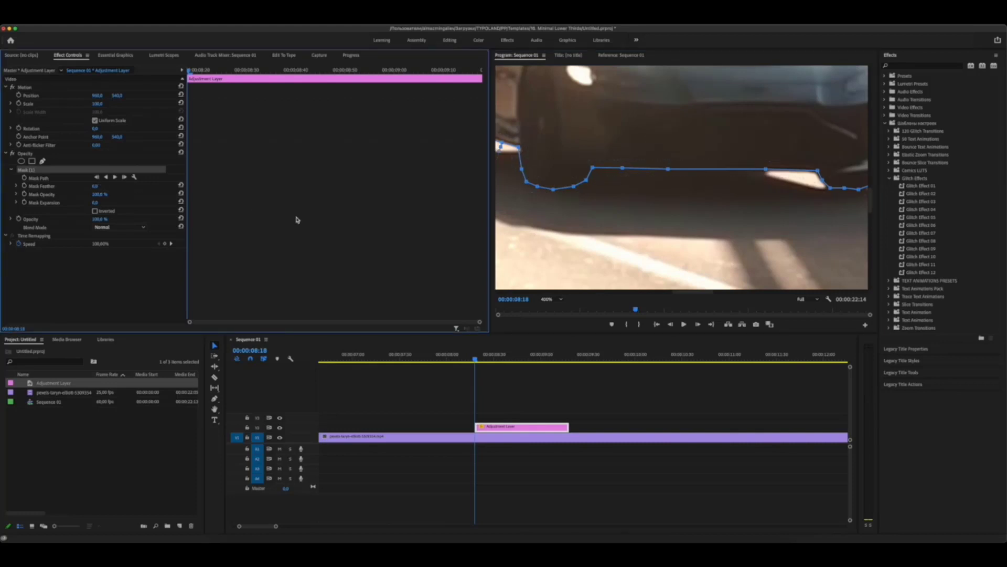
pyautogui.click(559, 300)
# Push the mask's right edge outward to follow the car's front and right side
pyautogui.click(550, 307)
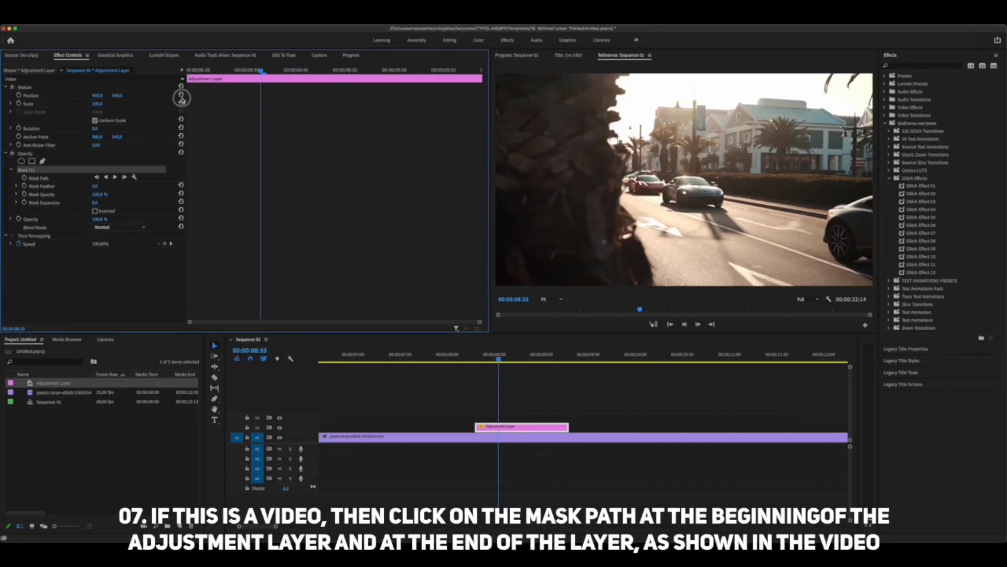
pyautogui.click(24, 178)
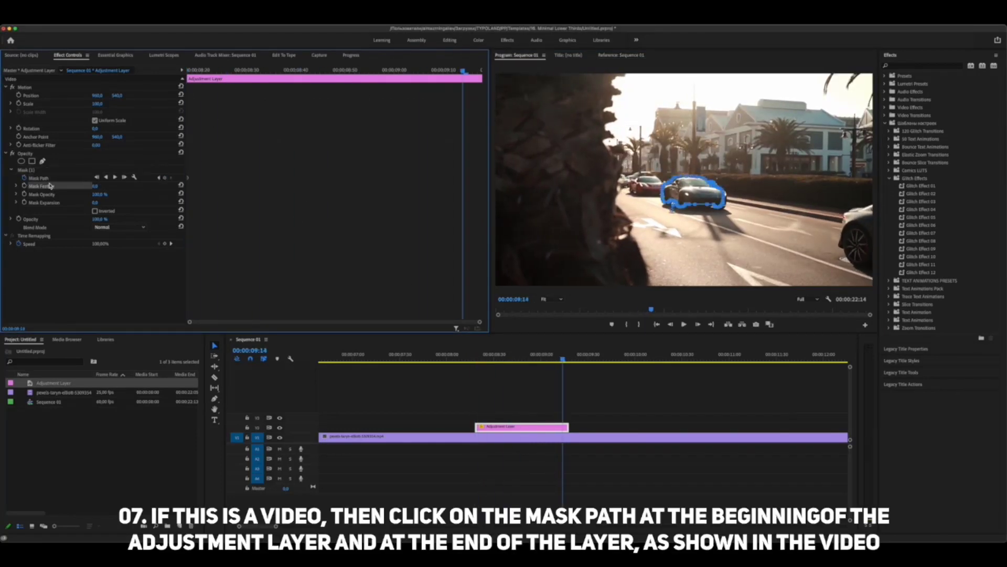
pyautogui.moveTo(869, 175); pyautogui.dragTo(871, 198)
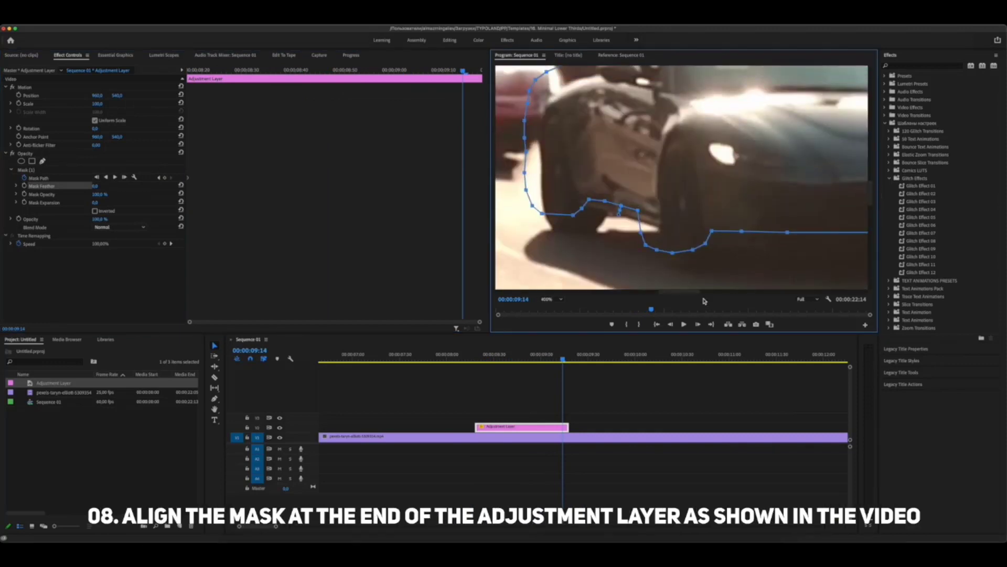
pyautogui.moveTo(682, 291); pyautogui.dragTo(701, 294)
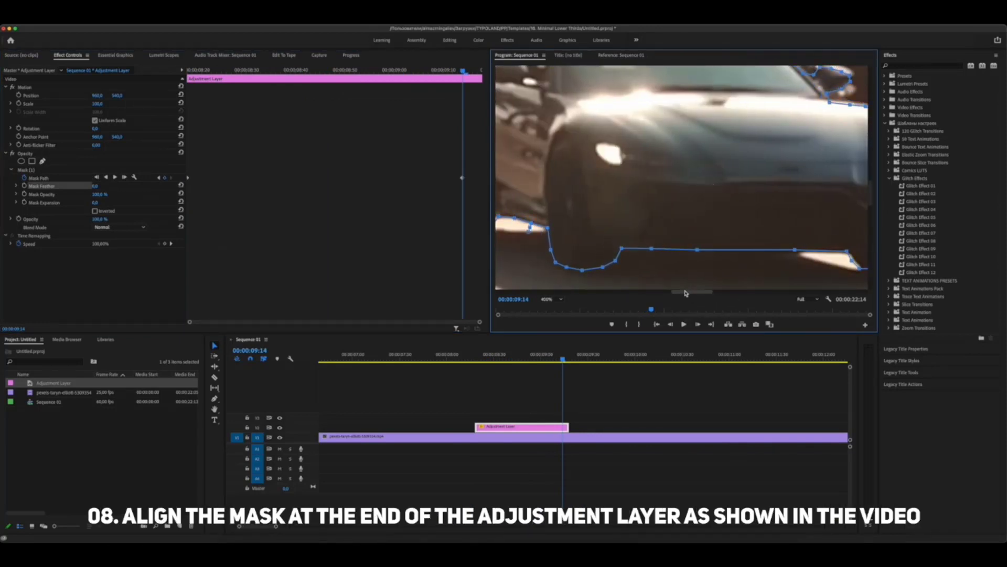
pyautogui.moveTo(739, 90); pyautogui.dragTo(647, 285)
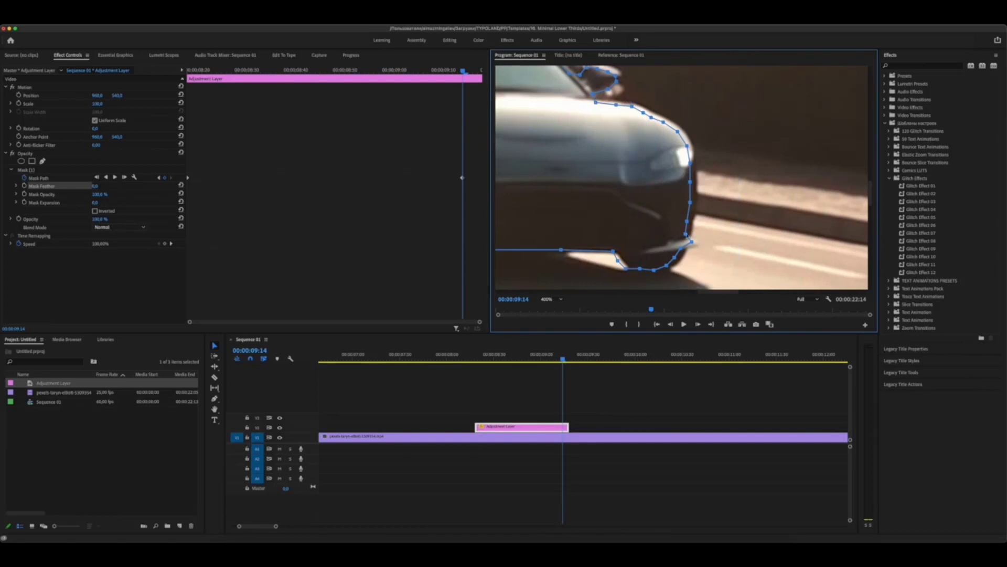
pyautogui.moveTo(690, 202); pyautogui.dragTo(698, 202)
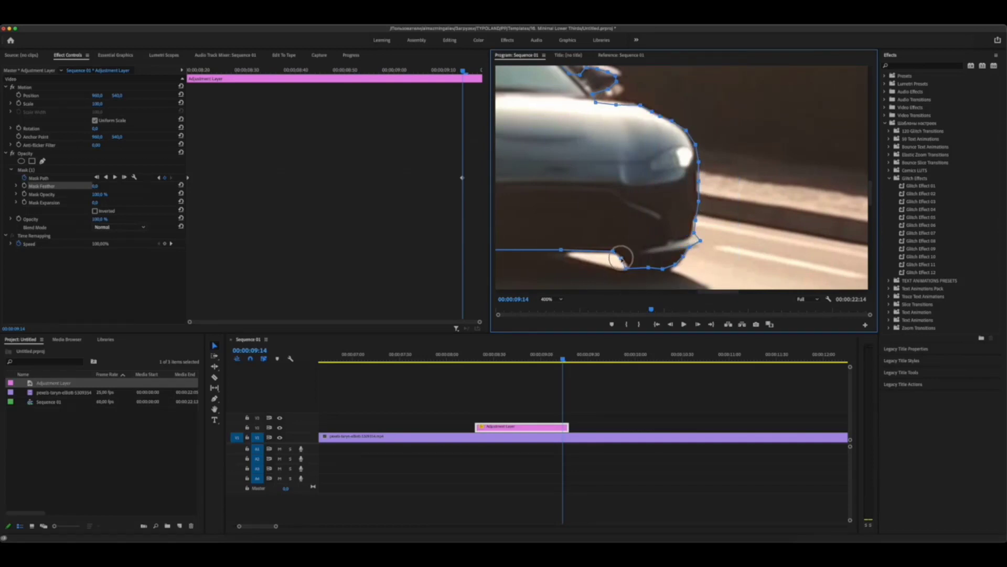
# Pull the mask points around the side mirror and windshield onto the car's outline
pyautogui.click(627, 272)
pyautogui.scroll(2, 869, 204)
pyautogui.scroll(1, 631, 111)
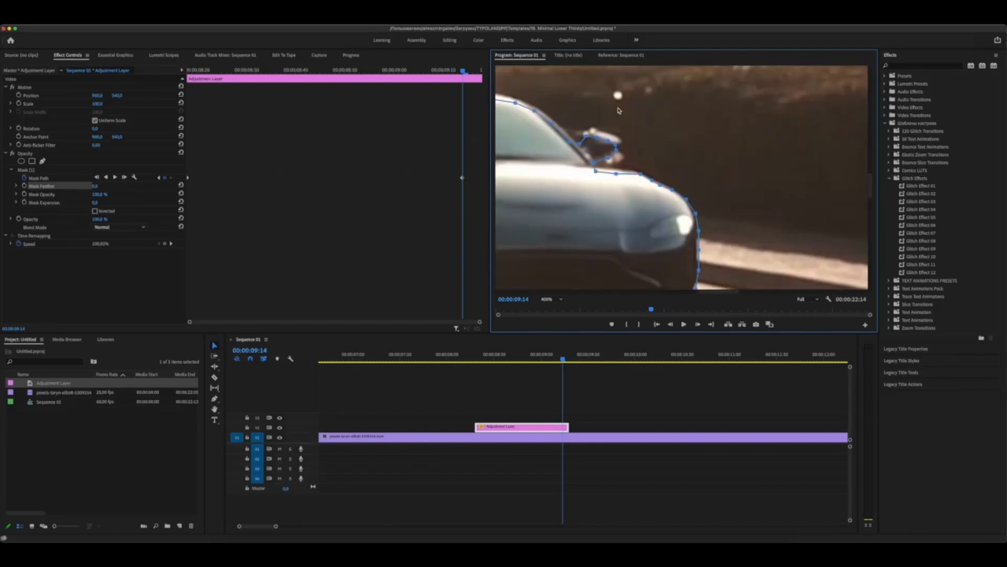
pyautogui.moveTo(618, 151); pyautogui.dragTo(621, 143)
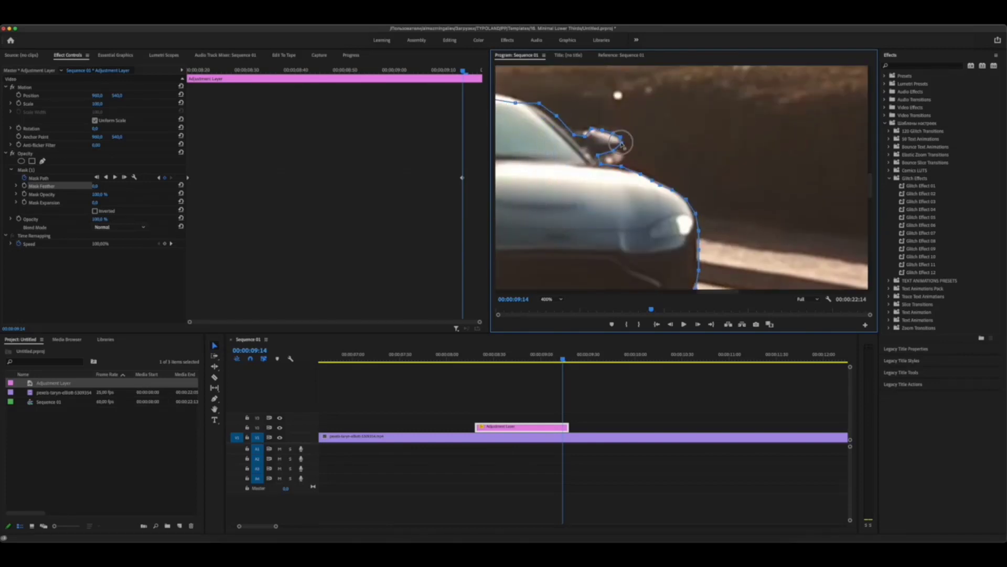
pyautogui.hscroll(-4, 703, 286)
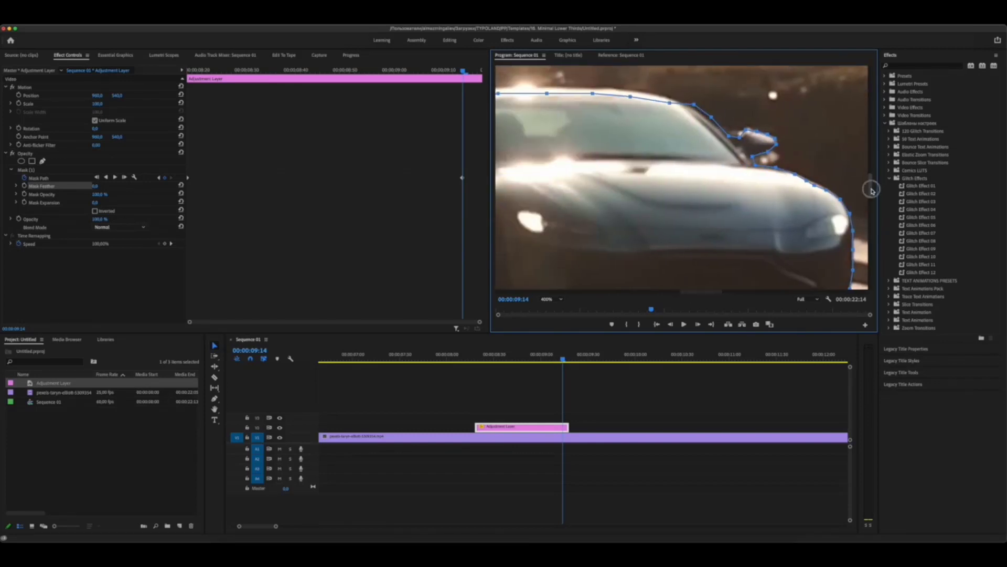
pyautogui.scroll(3, 871, 190)
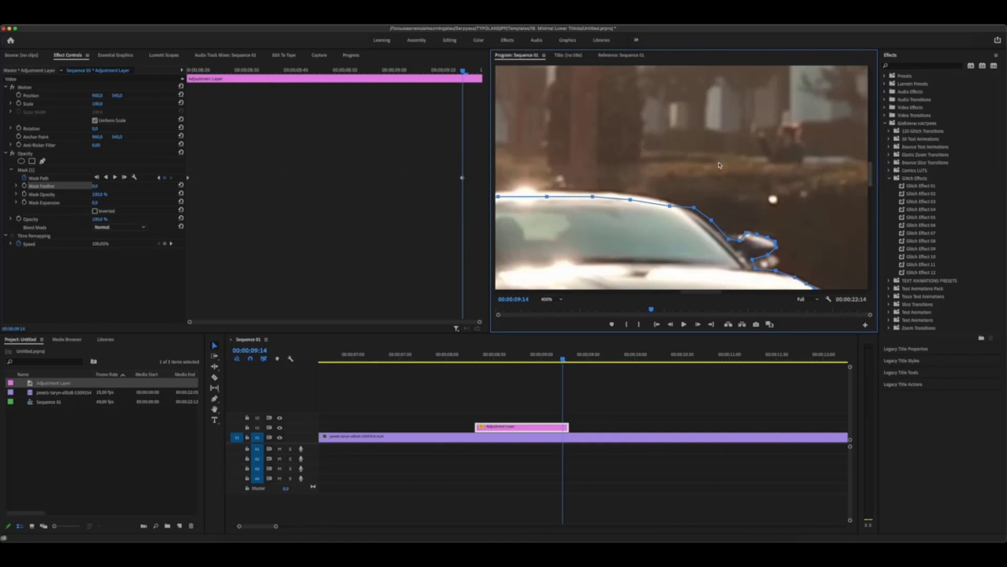
pyautogui.click(653, 198)
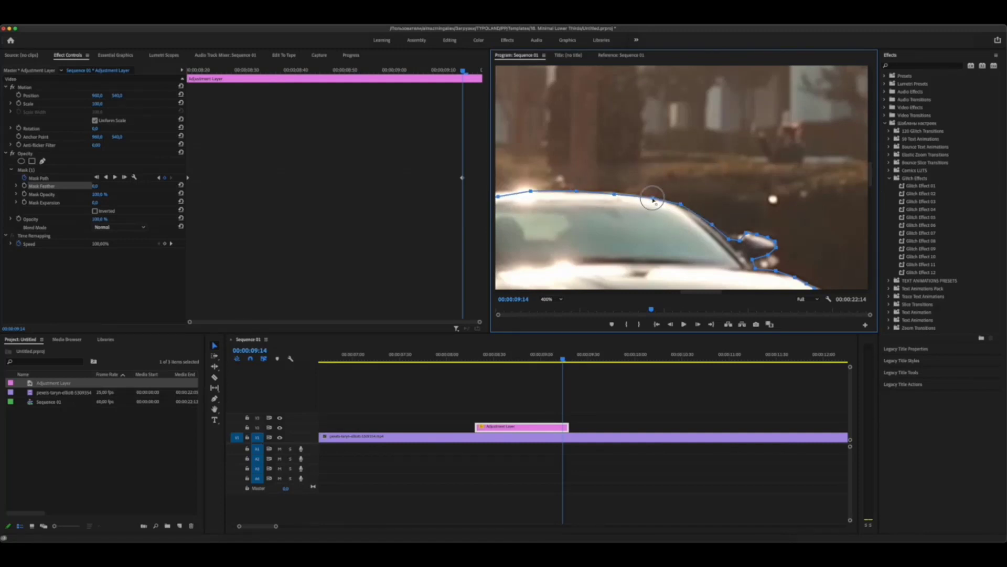
pyautogui.hscroll(3, 738, 284)
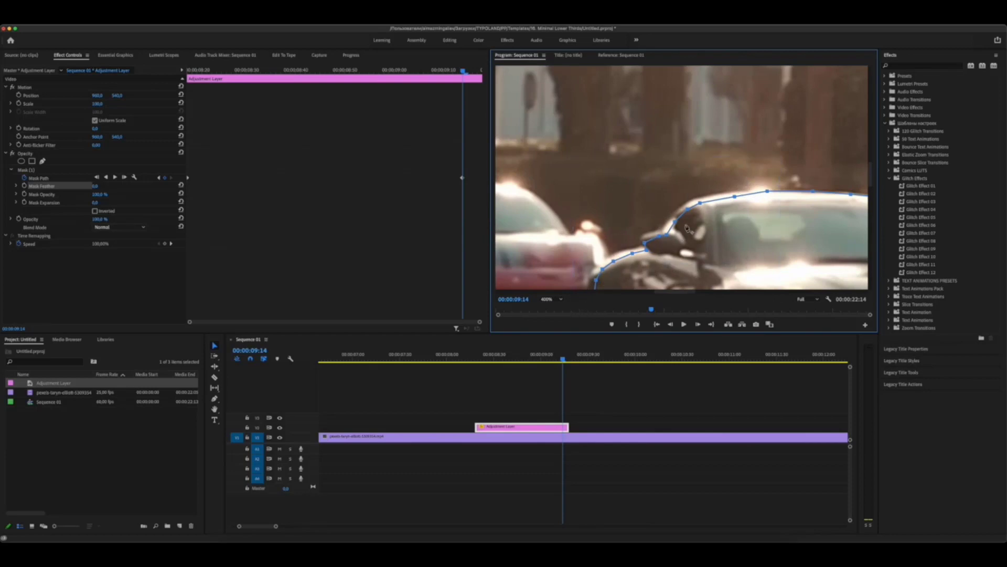
pyautogui.click(669, 220)
pyautogui.moveTo(669, 221); pyautogui.dragTo(667, 220)
# Adjust mask points along the lower body and wheel, then view the full frame at an earlier time
pyautogui.scroll(-5, 867, 179)
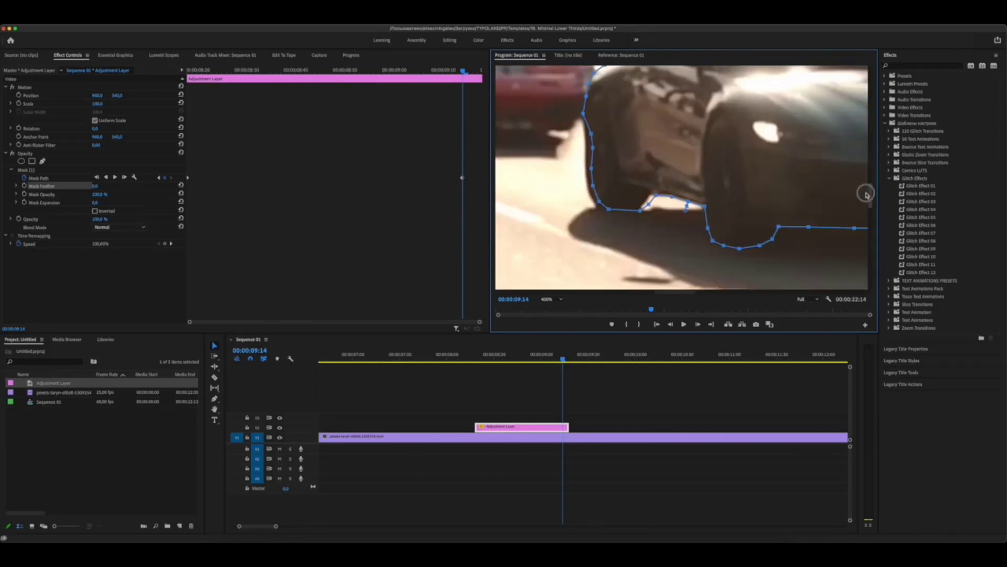
pyautogui.click(584, 180)
pyautogui.moveTo(584, 180); pyautogui.dragTo(588, 183)
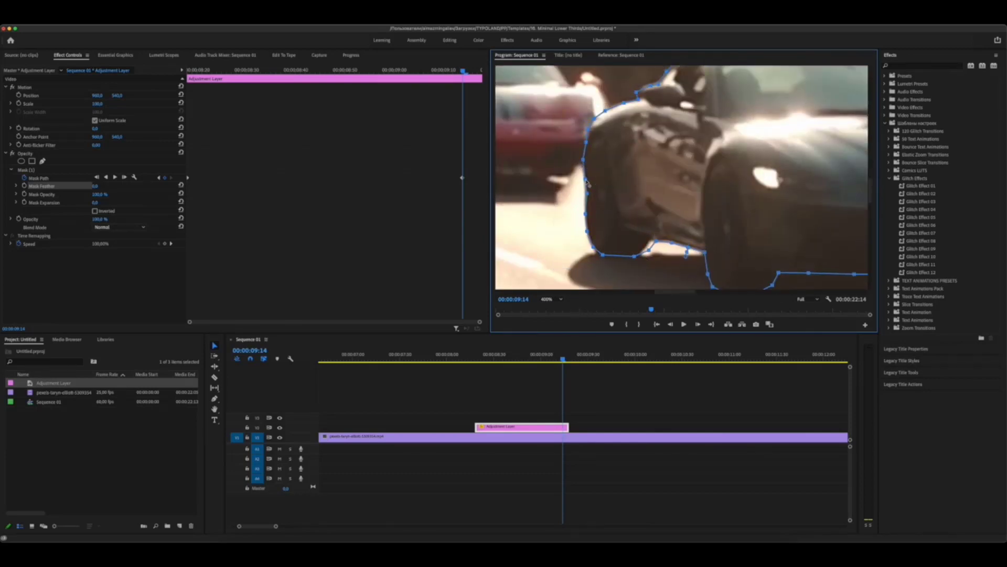
pyautogui.moveTo(651, 256); pyautogui.dragTo(648, 253)
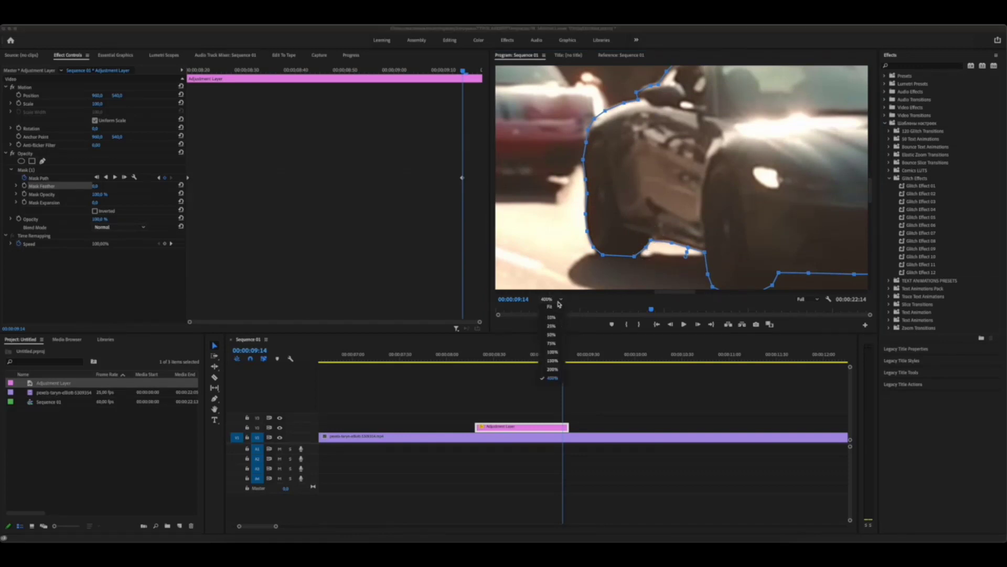
pyautogui.click(418, 70)
pyautogui.moveTo(404, 68); pyautogui.dragTo(315, 70)
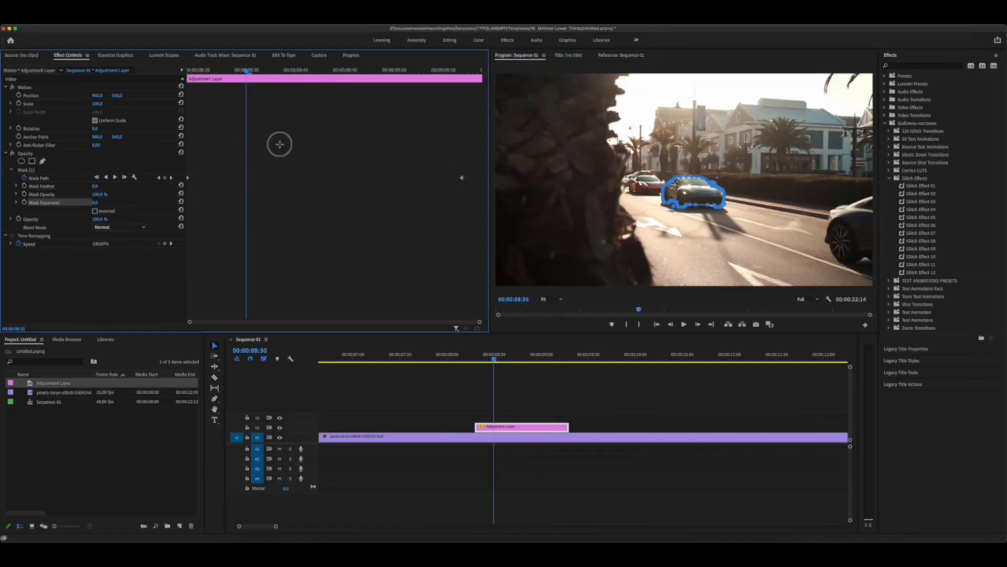
# Track the car mask forward, try the Glitch Effect 01 preset, then undo it
pyautogui.hotkey('ctrl', 't')
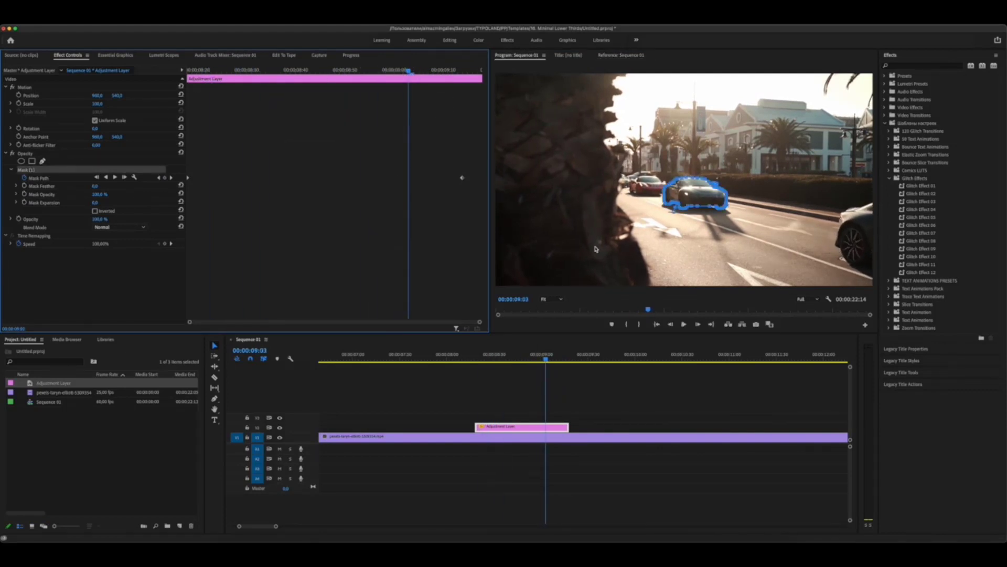
pyautogui.moveTo(937, 189); pyautogui.dragTo(525, 426)
pyautogui.press('space')
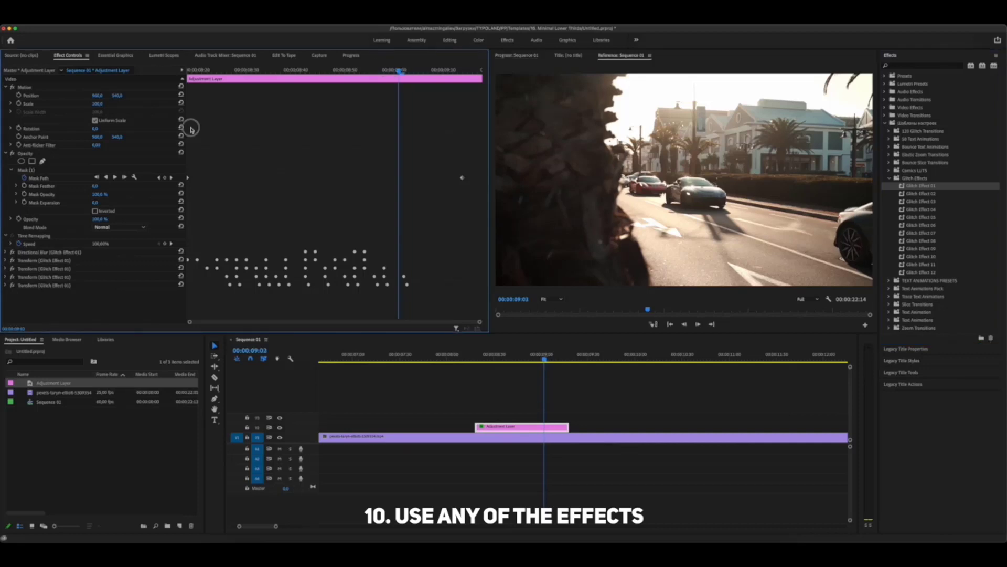
pyautogui.click(276, 71)
pyautogui.hotkey('ctrl', 'z')
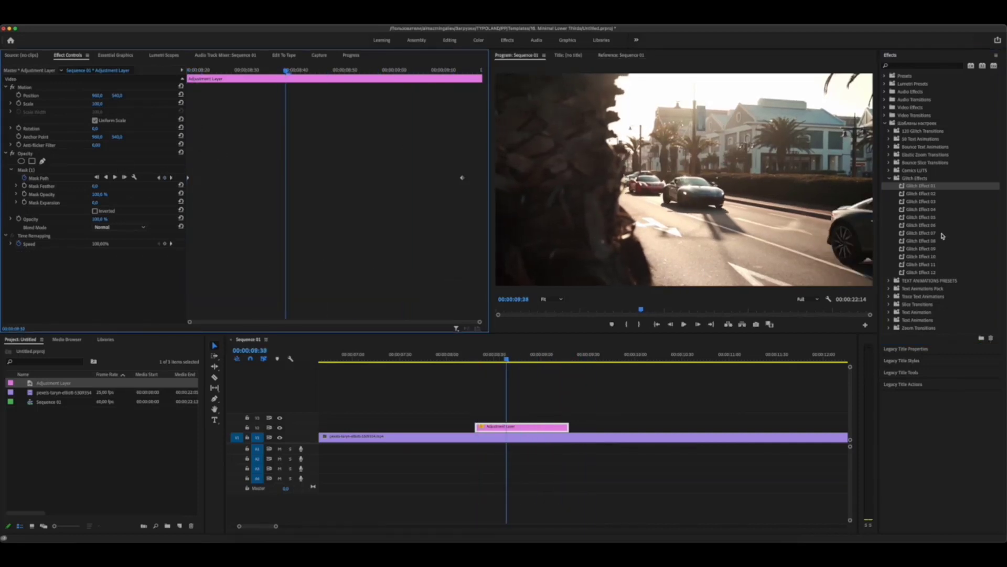
# Apply the Glitch Effect 06 preset to the adjustment layer and preview it several times
pyautogui.moveTo(921, 224); pyautogui.dragTo(110, 283)
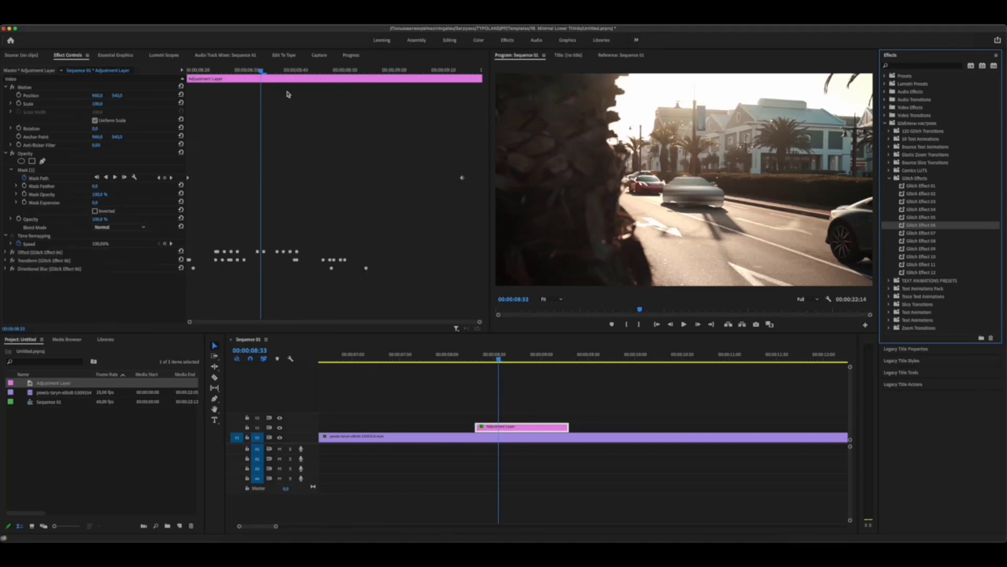
pyautogui.click(248, 70)
pyautogui.press('space')
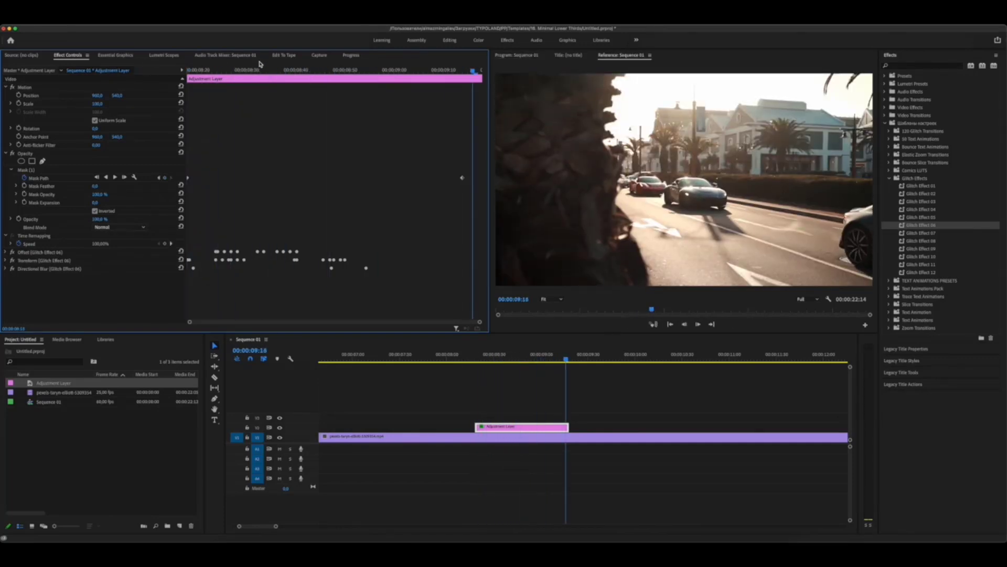
pyautogui.click(202, 70)
pyautogui.press('space')
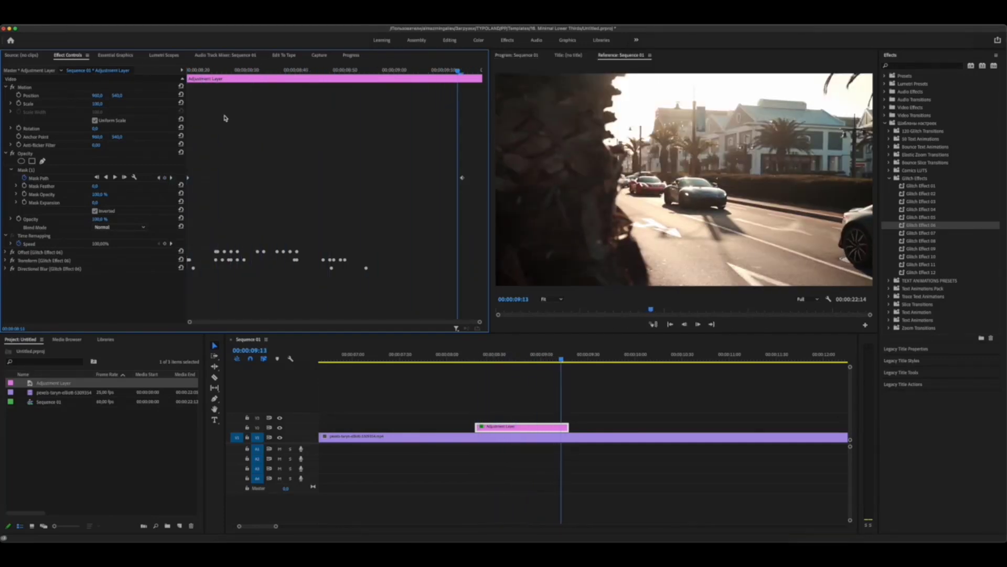
pyautogui.click(229, 70)
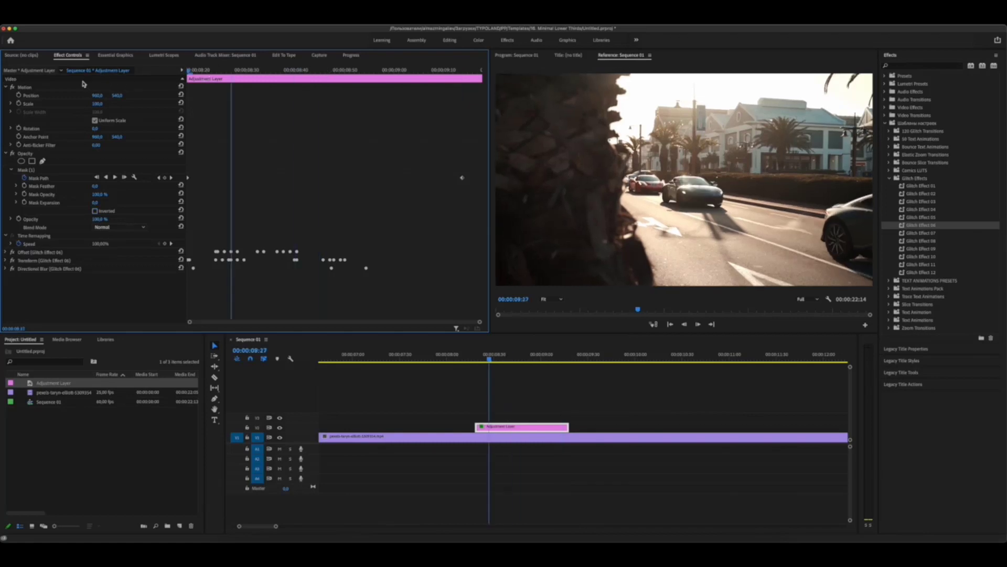
pyautogui.press('space')
pyautogui.press('space')
pyautogui.press('Up')
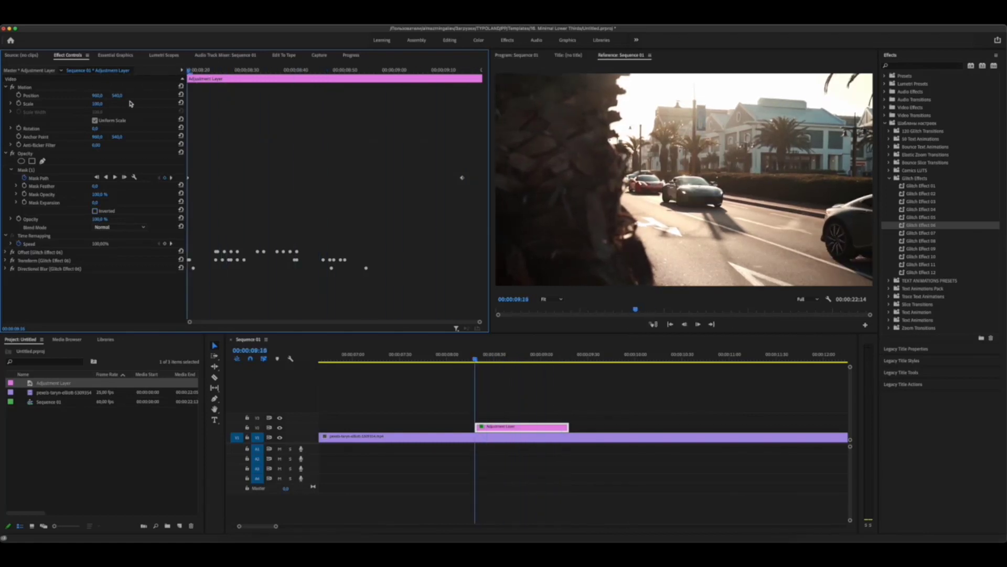